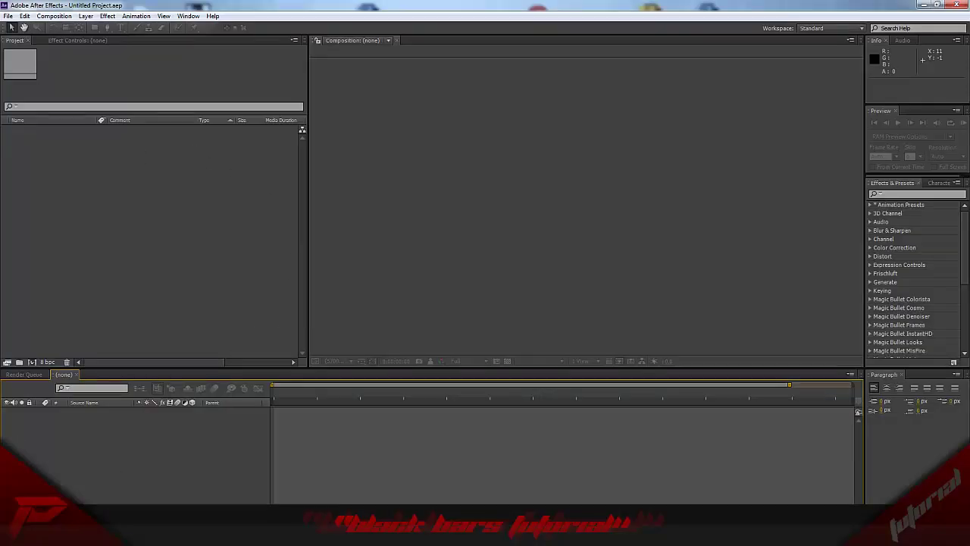
# - Import QuickyGraphics intro.mp4 from the Videos > intros folder into the Project panel
pyautogui.press('super+e')
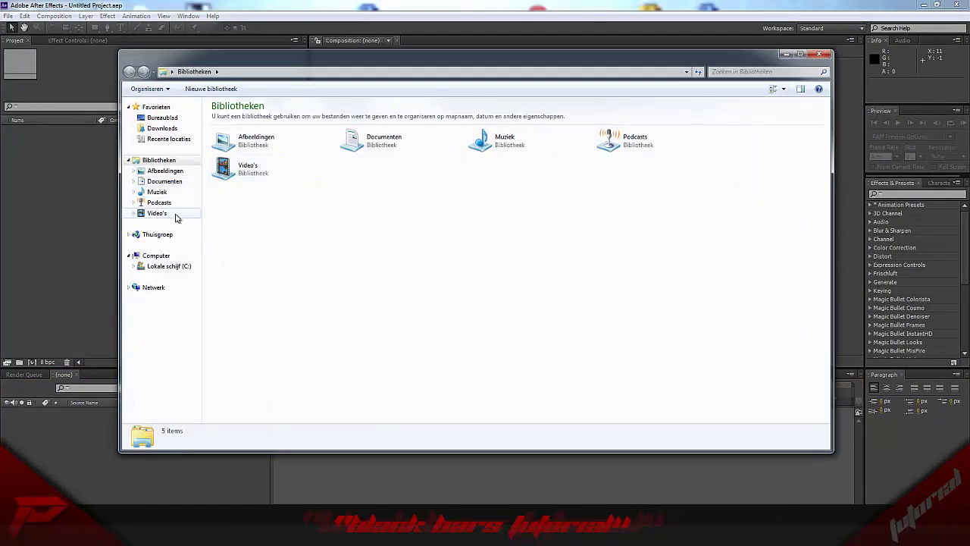
pyautogui.click(159, 213)
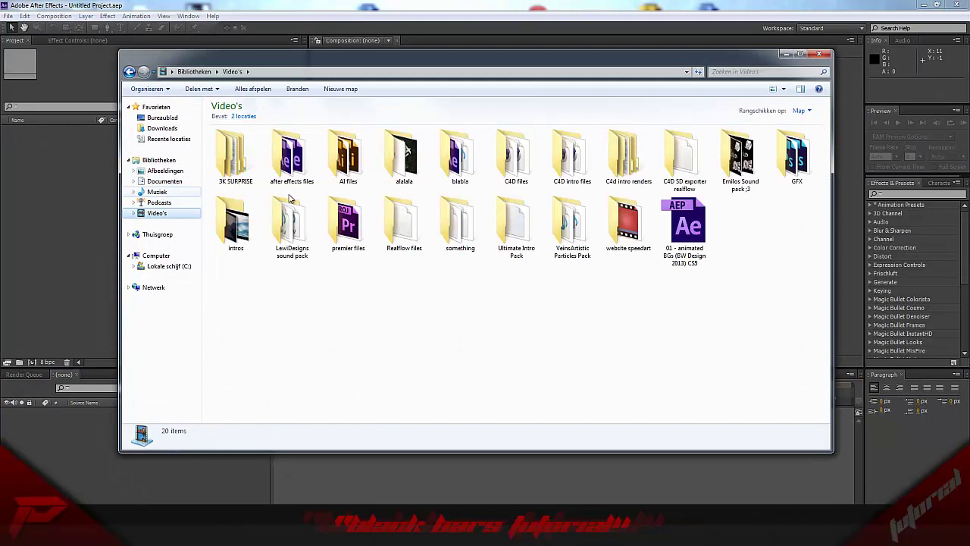
pyautogui.doubleClick(236, 221)
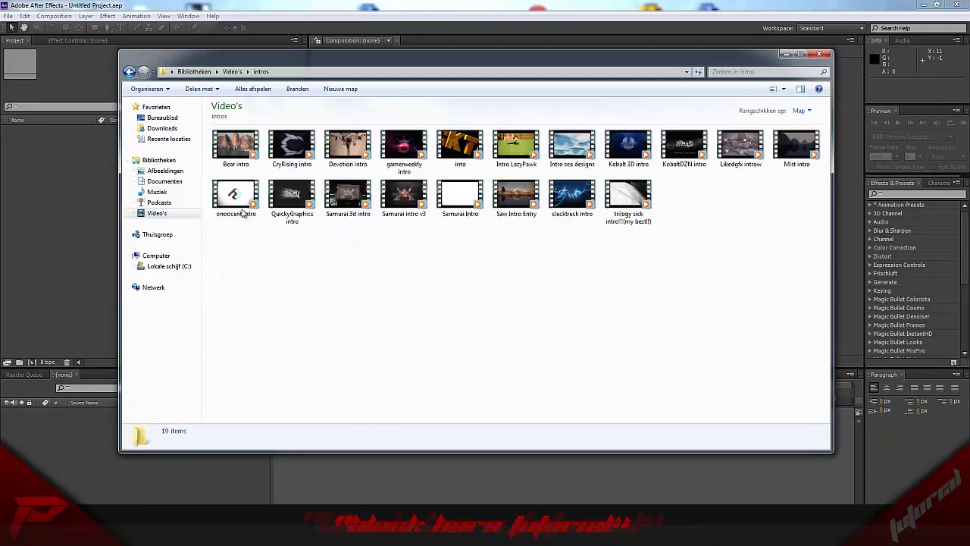
pyautogui.moveTo(292, 212); pyautogui.dragTo(62, 220)
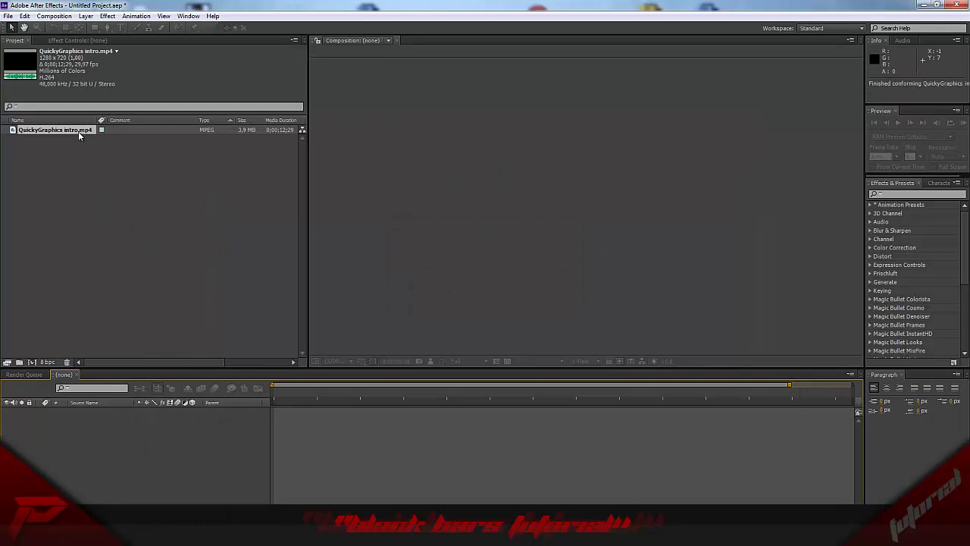
# - Create a composition from the QuickyGraphics intro footage and scrub to the logo frame near 4 seconds
pyautogui.moveTo(78, 132); pyautogui.dragTo(152, 474)
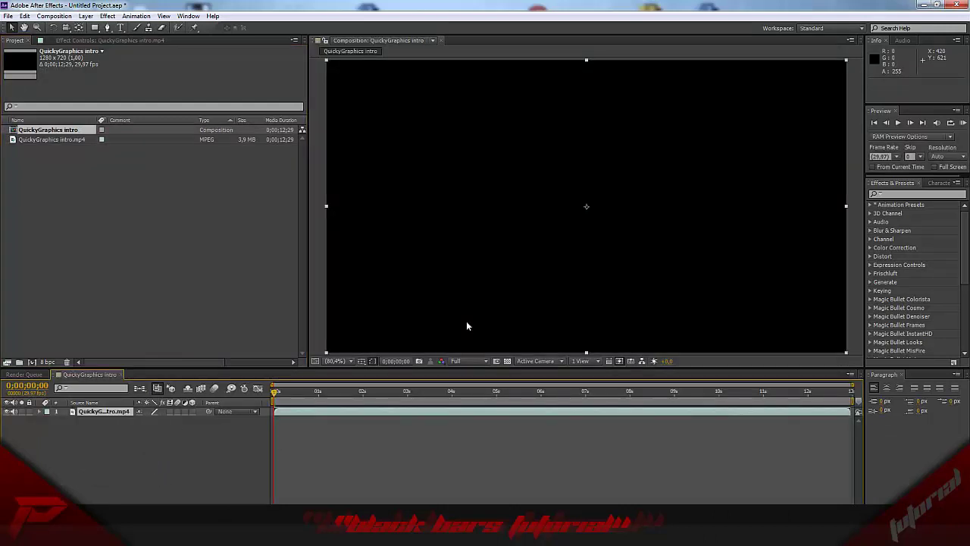
pyautogui.moveTo(345, 393); pyautogui.dragTo(452, 392)
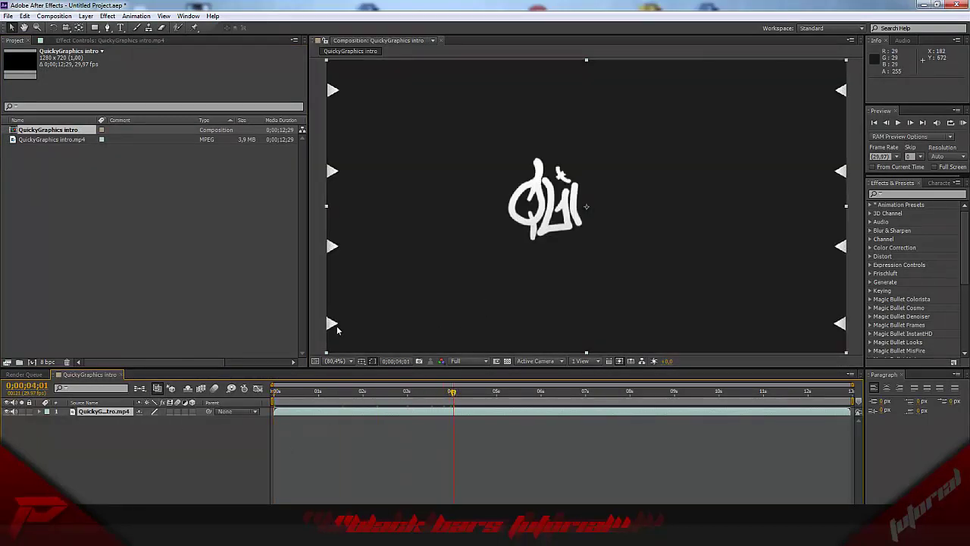
pyautogui.click(243, 434)
pyautogui.rightClick(139, 440)
pyautogui.click(114, 479)
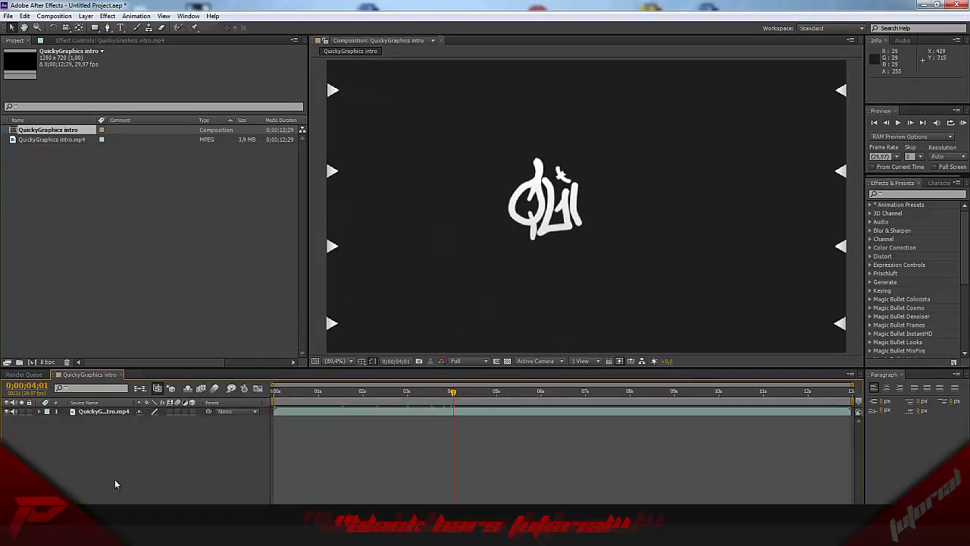
pyautogui.click(102, 411)
pyautogui.click(120, 433)
# - Add a new adjustment layer and apply Motion Tile to it, found by searching 'motion ti'
pyautogui.rightClick(154, 460)
pyautogui.moveTo(227, 349)
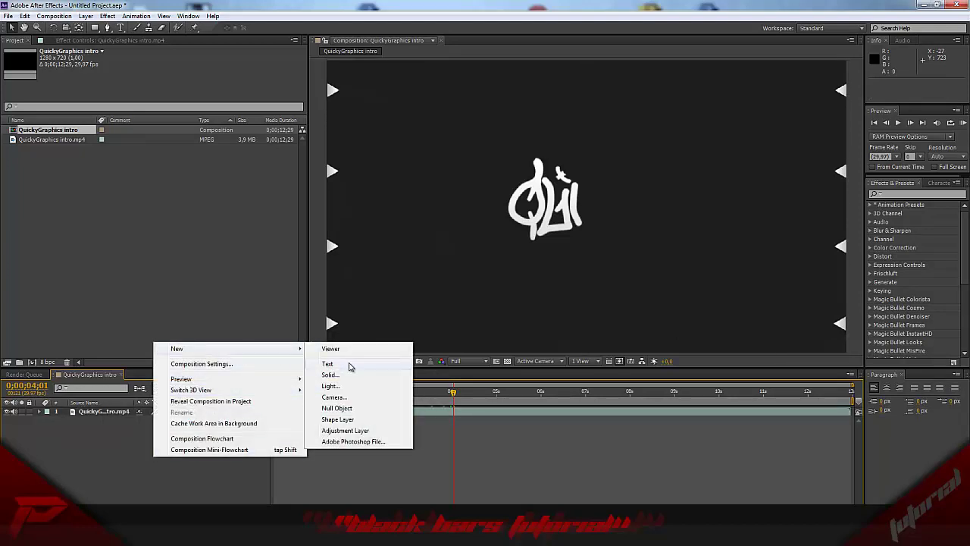
pyautogui.click(365, 431)
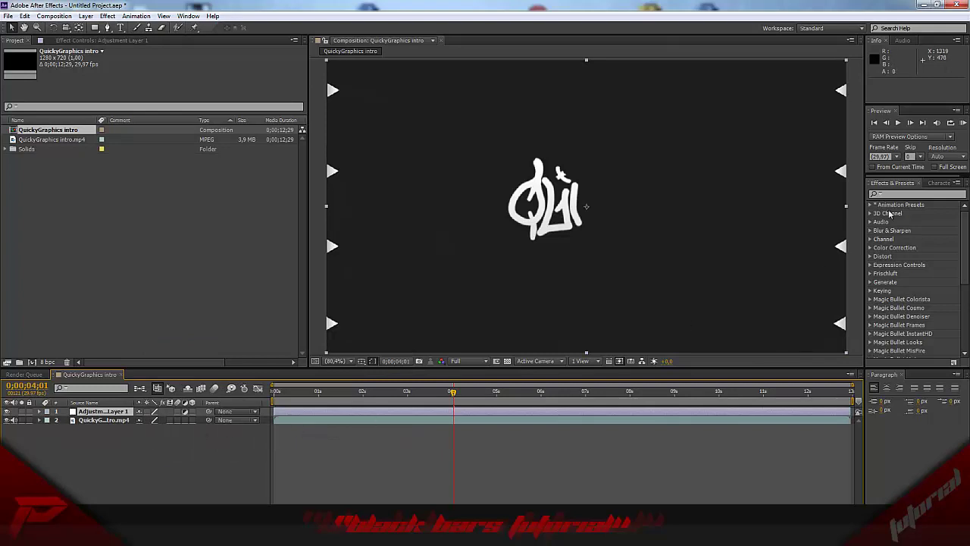
pyautogui.click(899, 195)
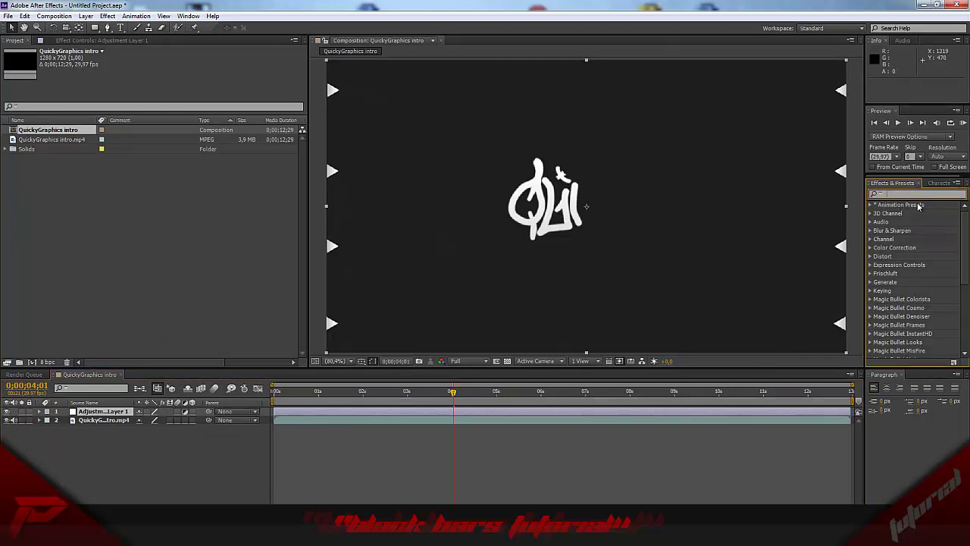
pyautogui.write('motion ')
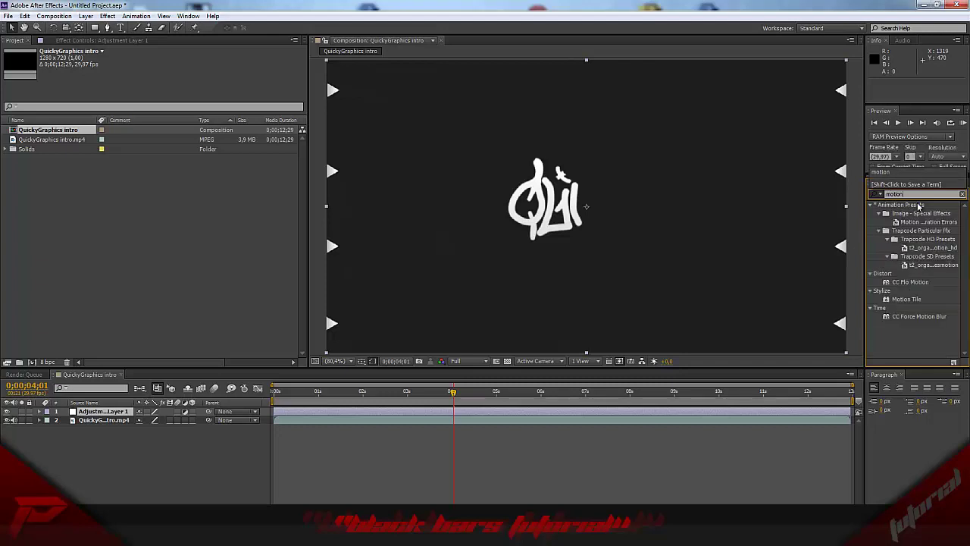
pyautogui.write('tile')
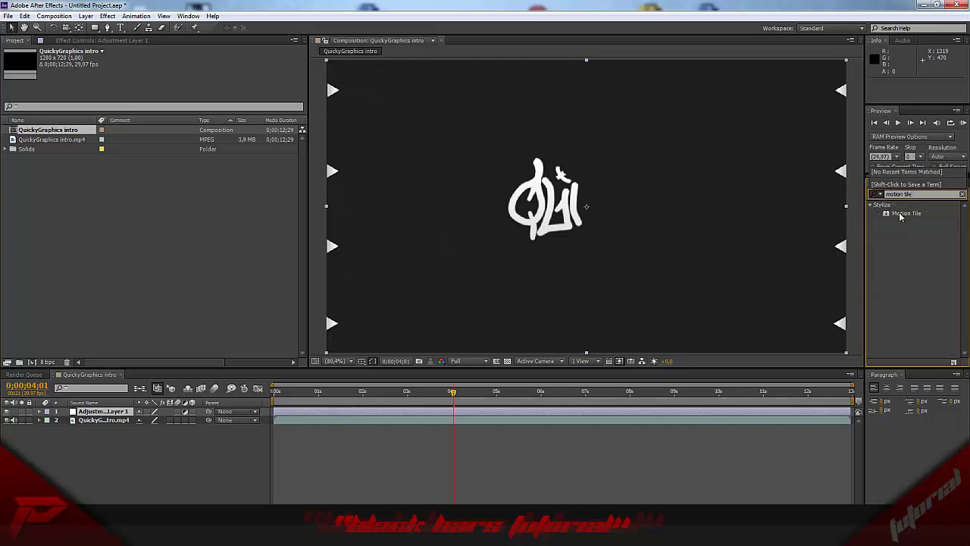
pyautogui.moveTo(901, 215); pyautogui.dragTo(487, 277)
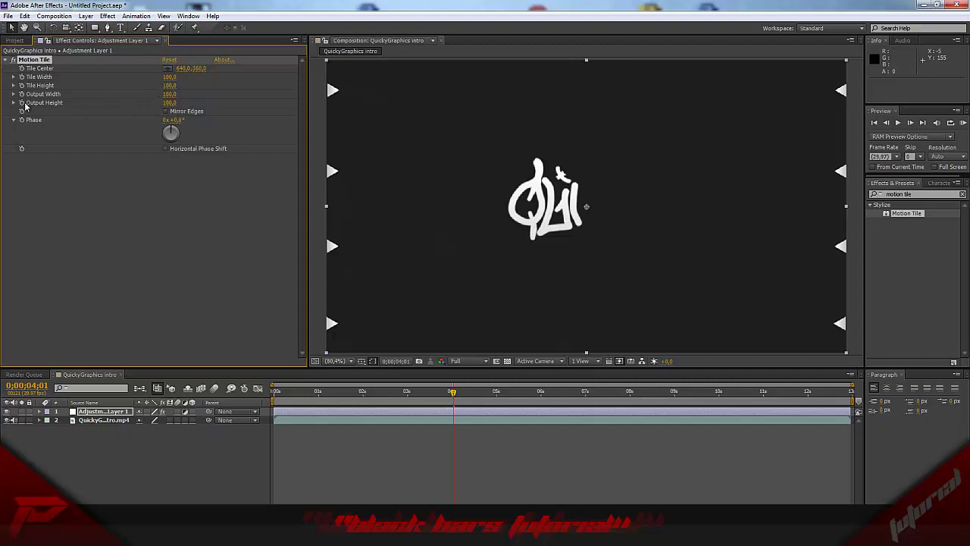
pyautogui.click(169, 103)
pyautogui.write('85')
pyautogui.press('Return')
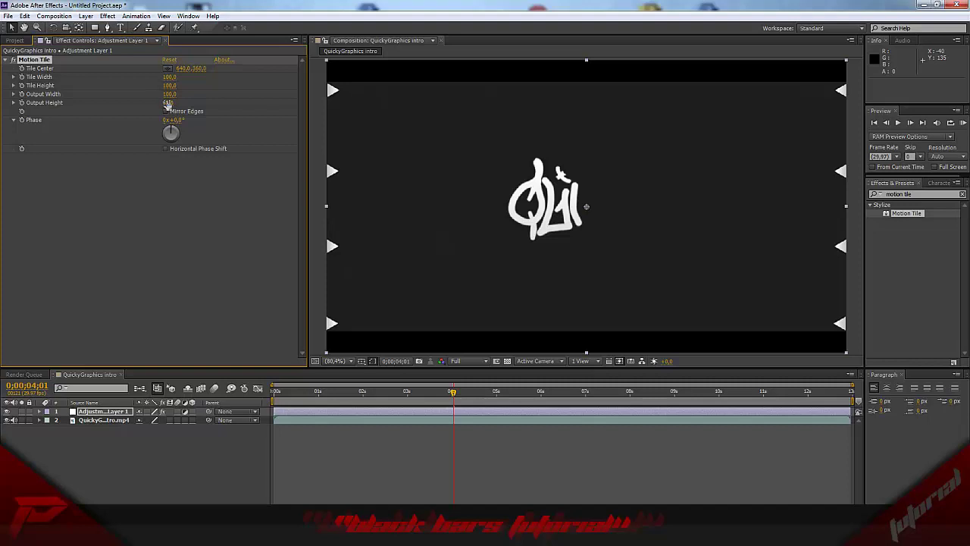
pyautogui.moveTo(166, 104); pyautogui.dragTo(169, 103)
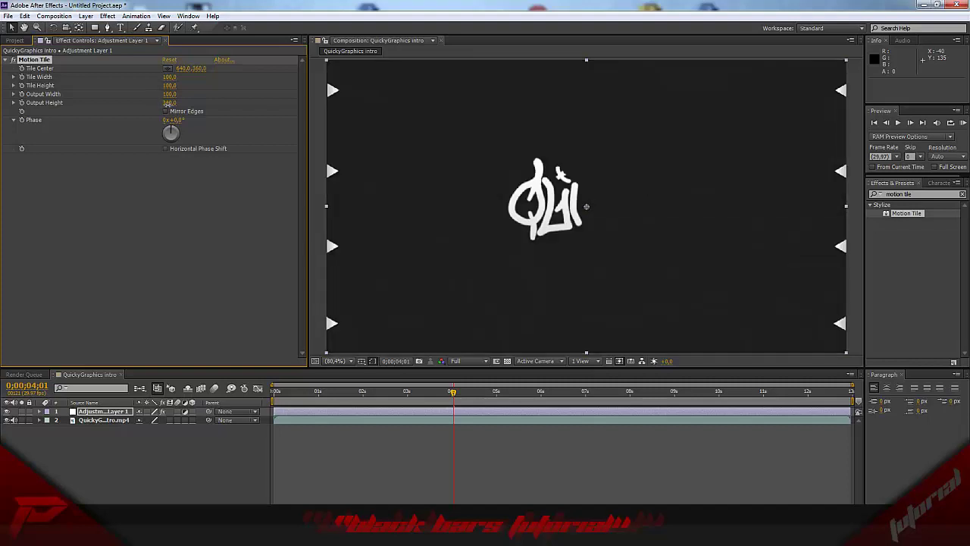
# - Try Motion Tile Output Height values of 100 and 0 while scrubbing and playing the composition
pyautogui.click(171, 103)
pyautogui.press('KP_0')
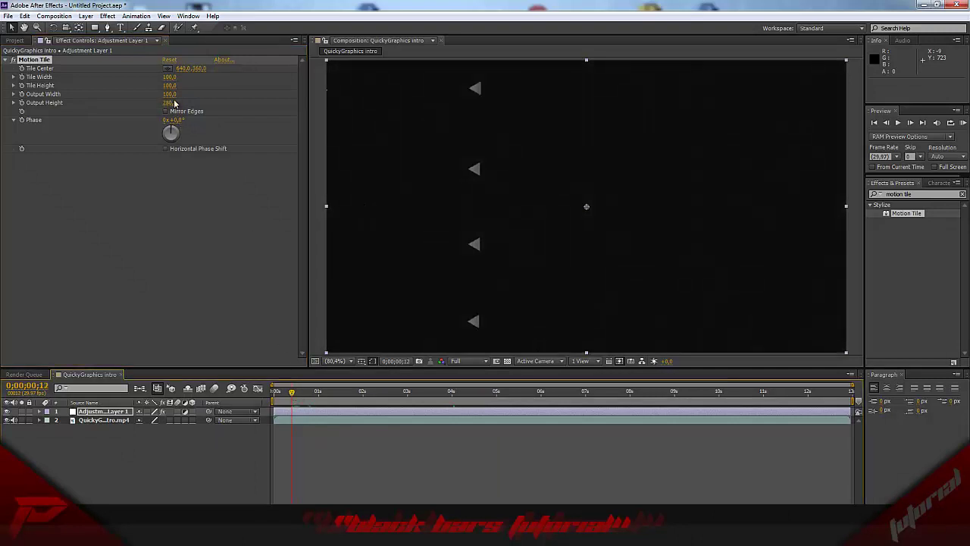
pyautogui.click(173, 103)
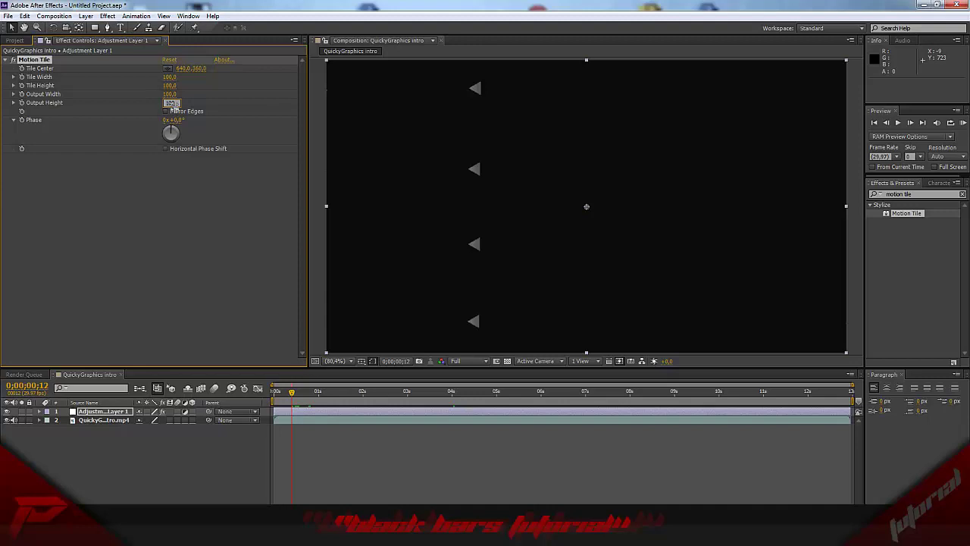
pyautogui.press('Return')
pyautogui.click(548, 391)
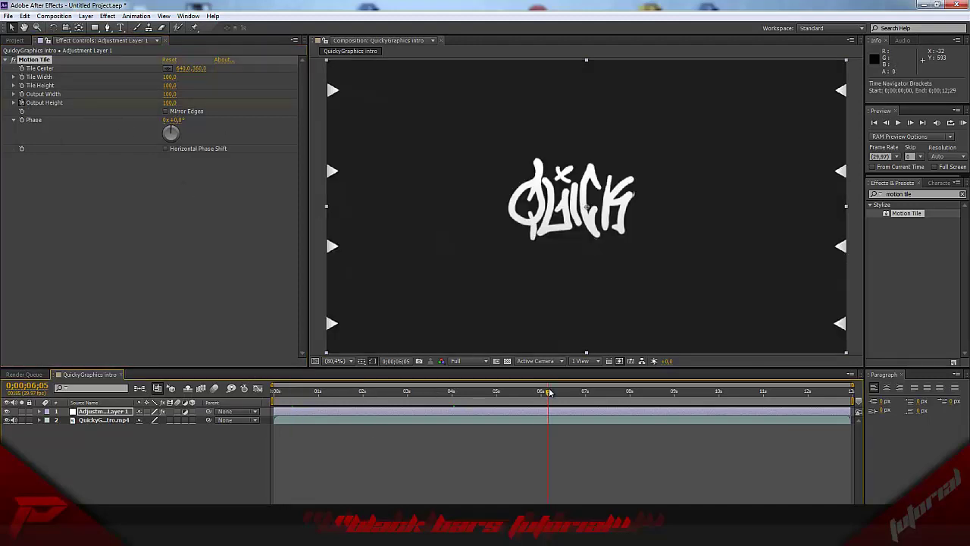
pyautogui.moveTo(549, 392); pyautogui.dragTo(339, 393)
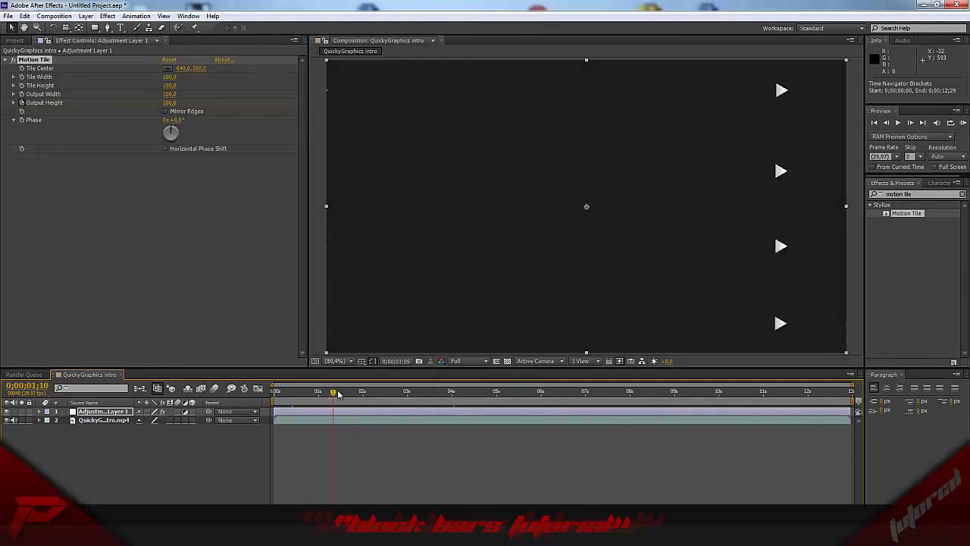
pyautogui.press('space')
pyautogui.click(169, 104)
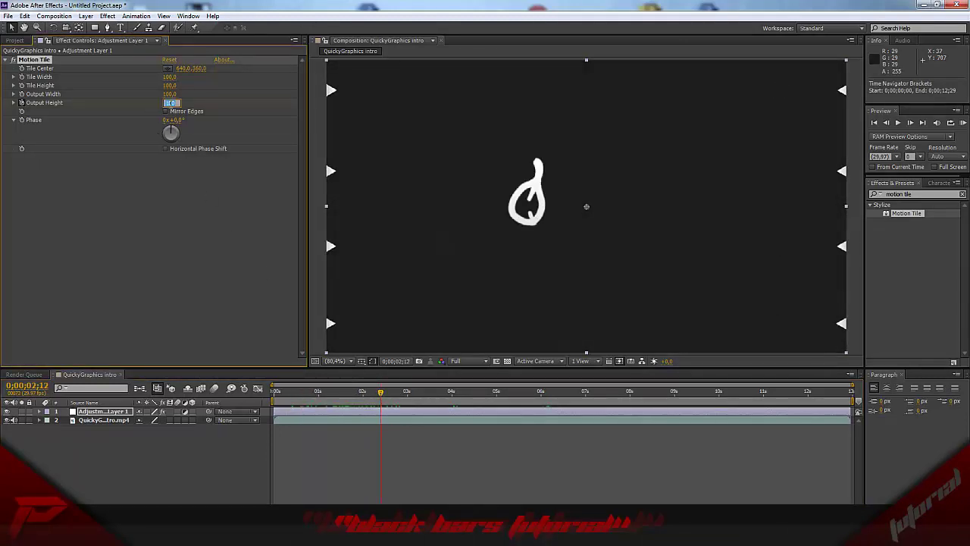
pyautogui.write('0')
pyautogui.press('Return')
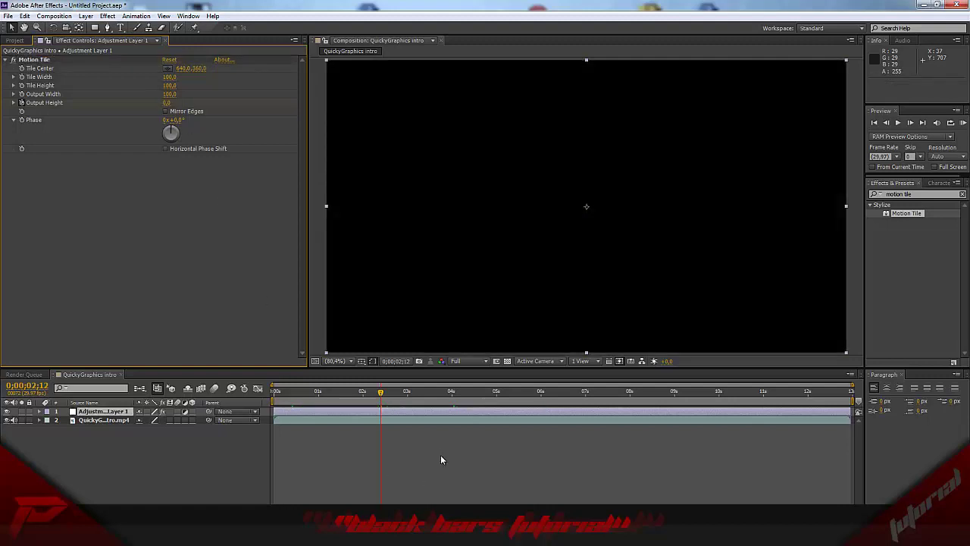
# - Keyframe Output Height at 100 at 3;24 and 85 at 5;03, then RAM-preview from the start
pyautogui.moveTo(381, 392); pyautogui.dragTo(443, 392)
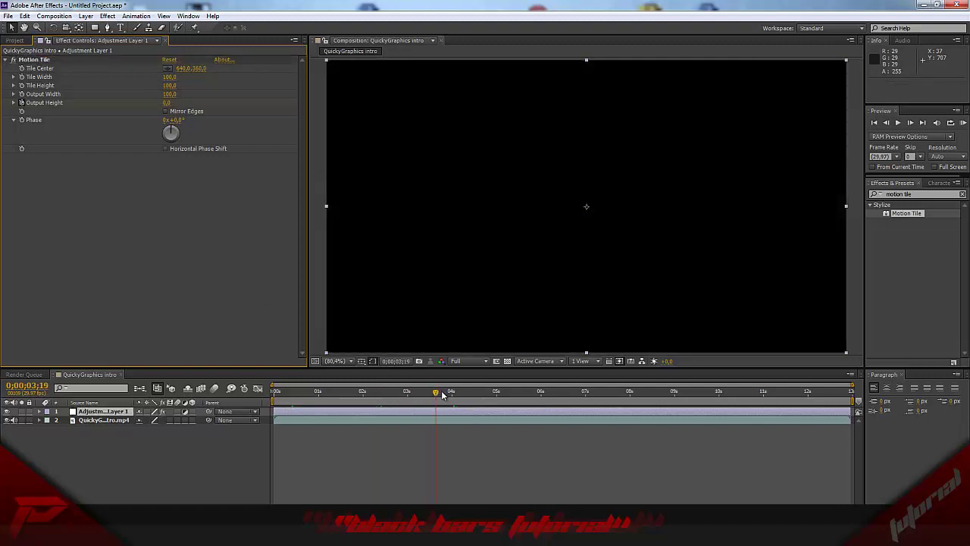
pyautogui.click(168, 102)
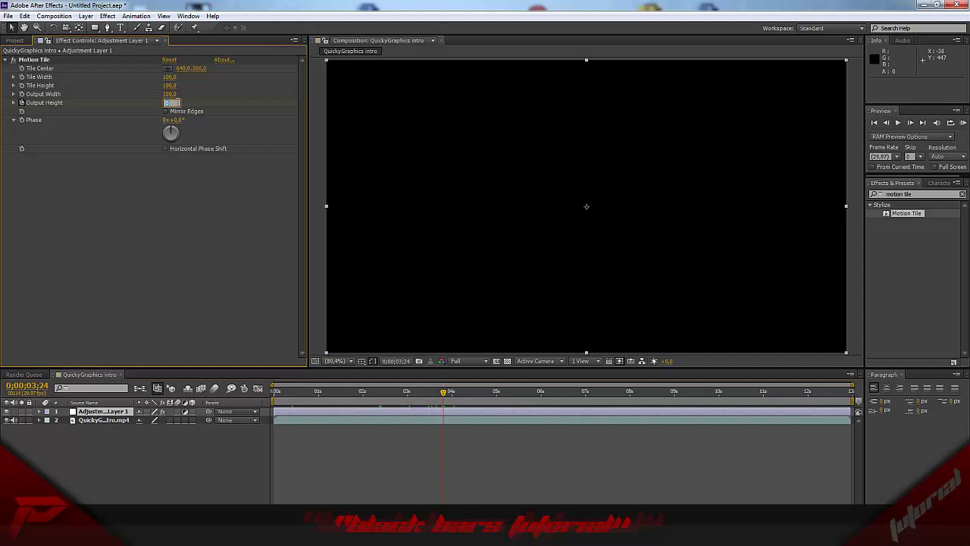
pyautogui.write('100')
pyautogui.press('Return')
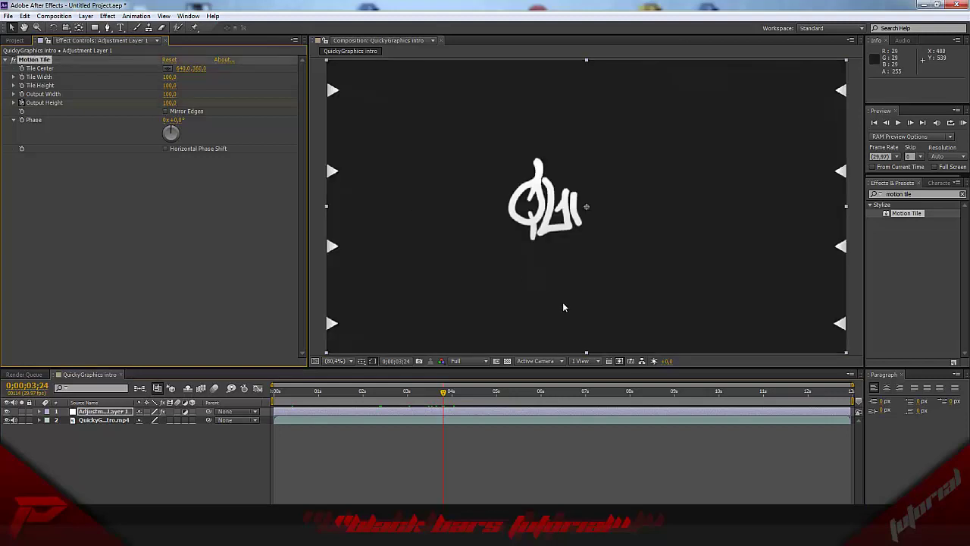
pyautogui.click(500, 391)
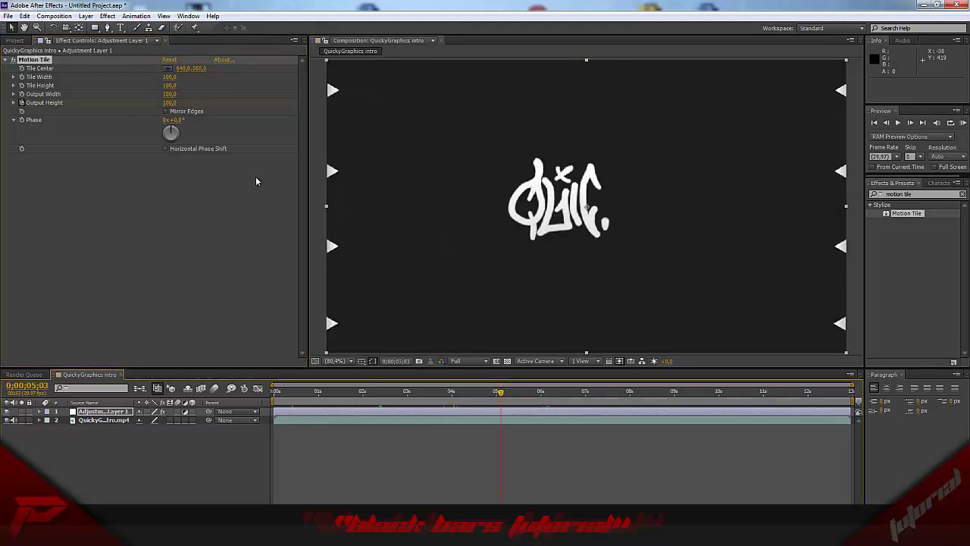
pyautogui.click(169, 103)
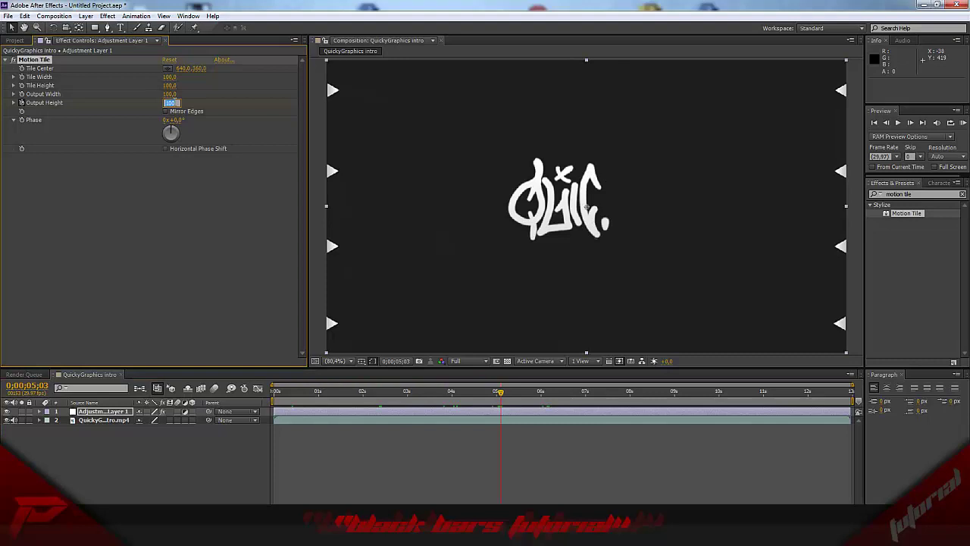
pyautogui.write('85')
pyautogui.press('Return')
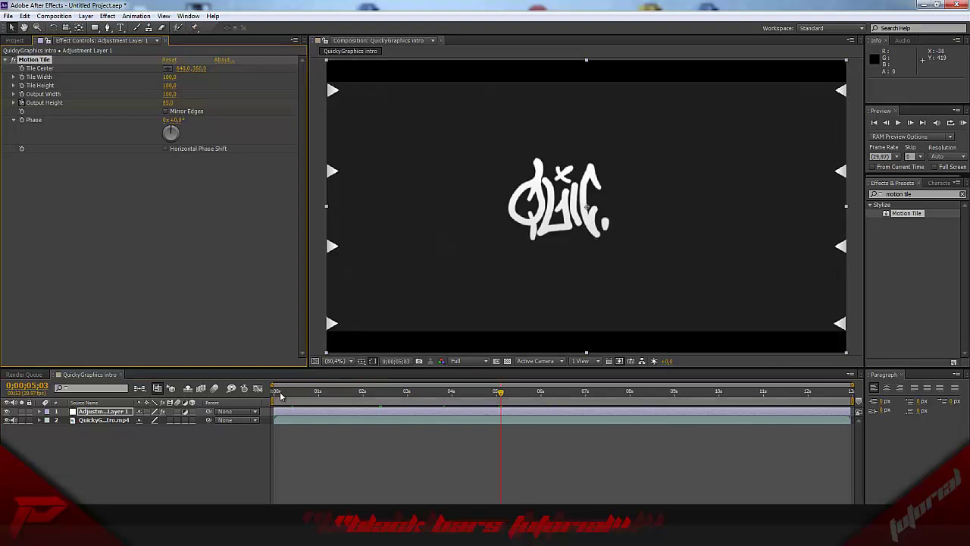
pyautogui.press('Home')
pyautogui.click(964, 124)
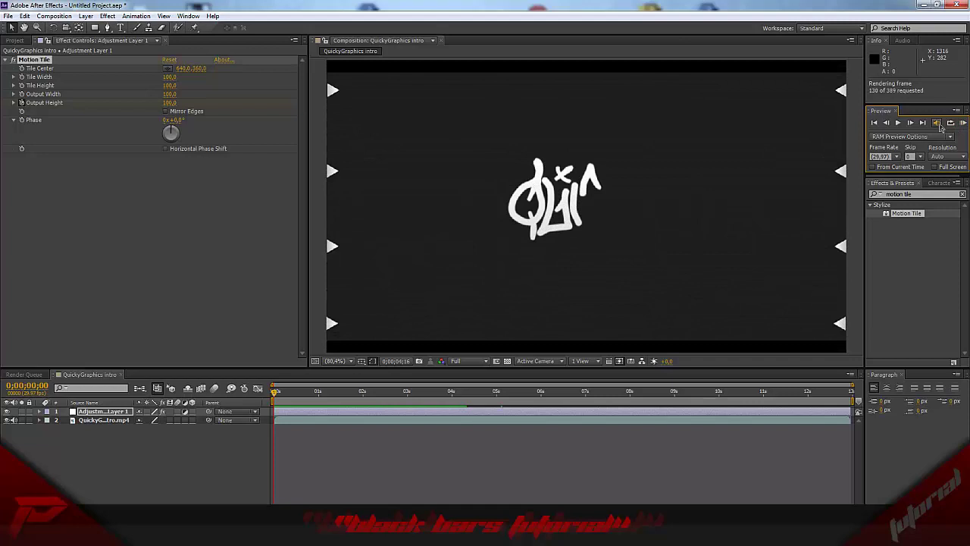
pyautogui.click(965, 124)
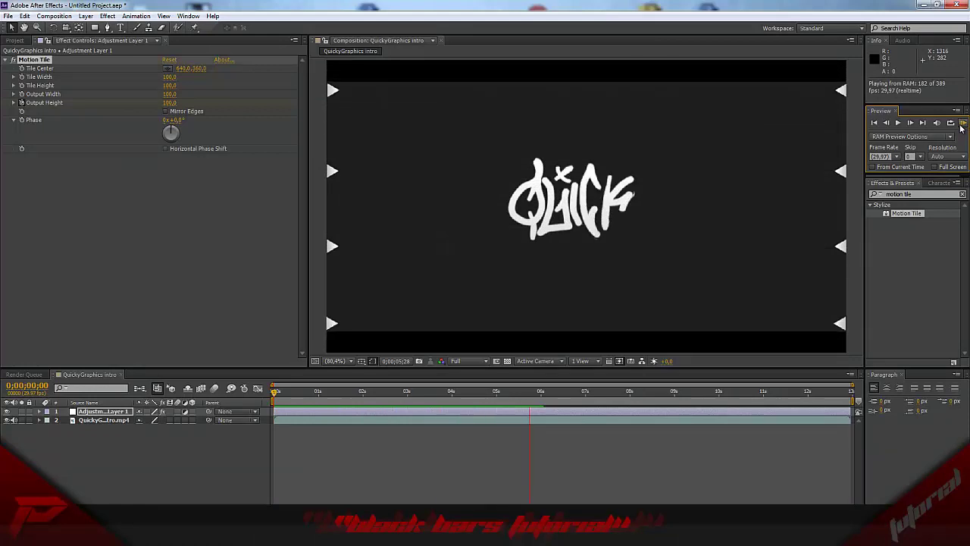
pyautogui.click(423, 434)
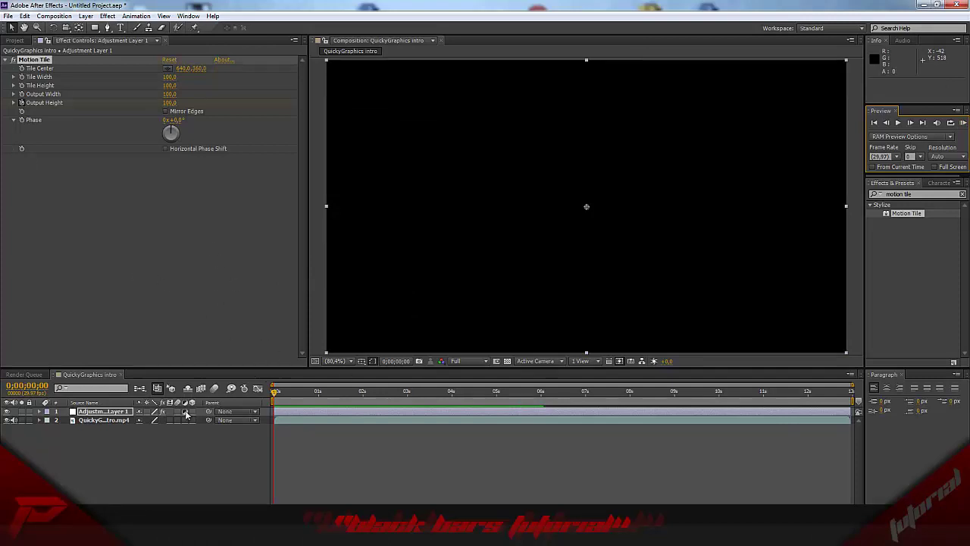
# - Reveal the adjustment layer's Motion Tile properties and shift the Output Height keyframes earlier in time
pyautogui.click(39, 411)
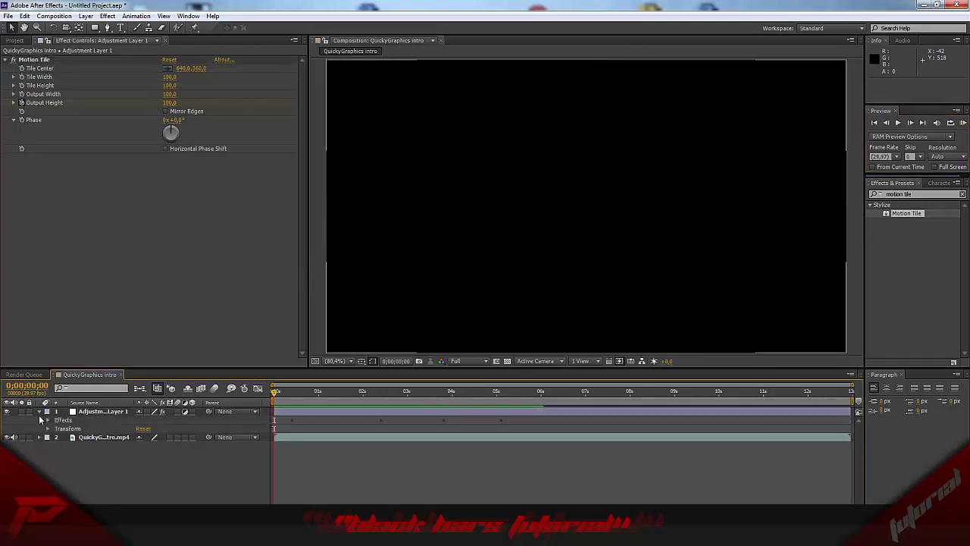
pyautogui.click(47, 420)
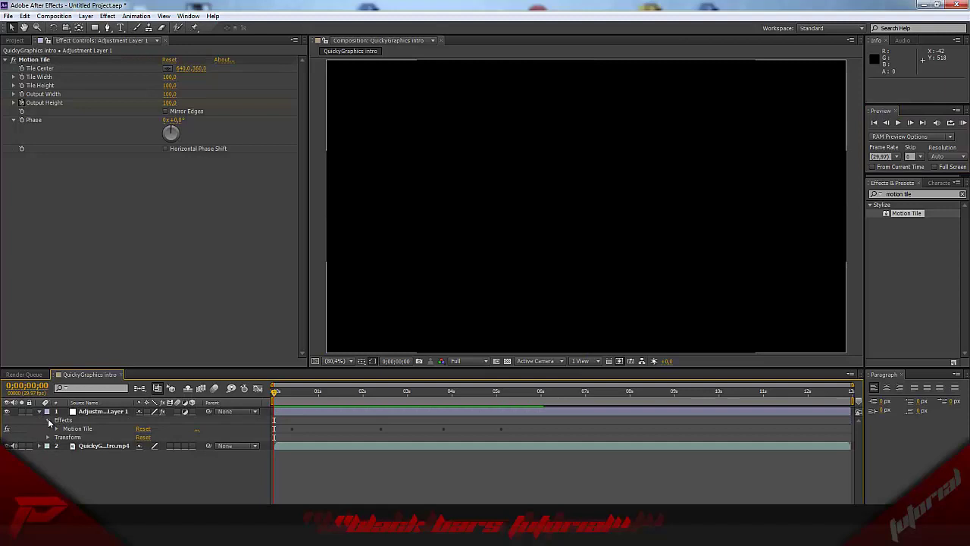
pyautogui.click(56, 429)
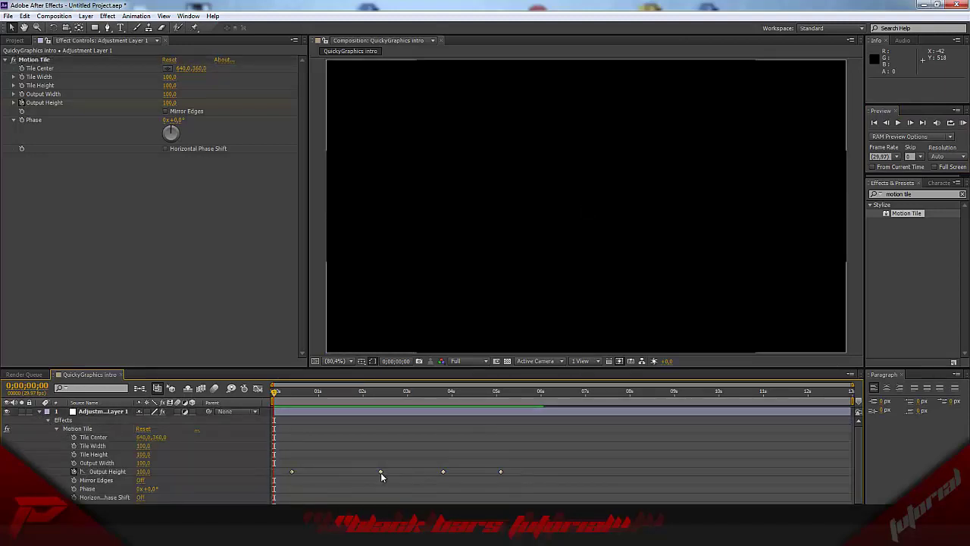
pyautogui.moveTo(381, 473); pyautogui.dragTo(334, 472)
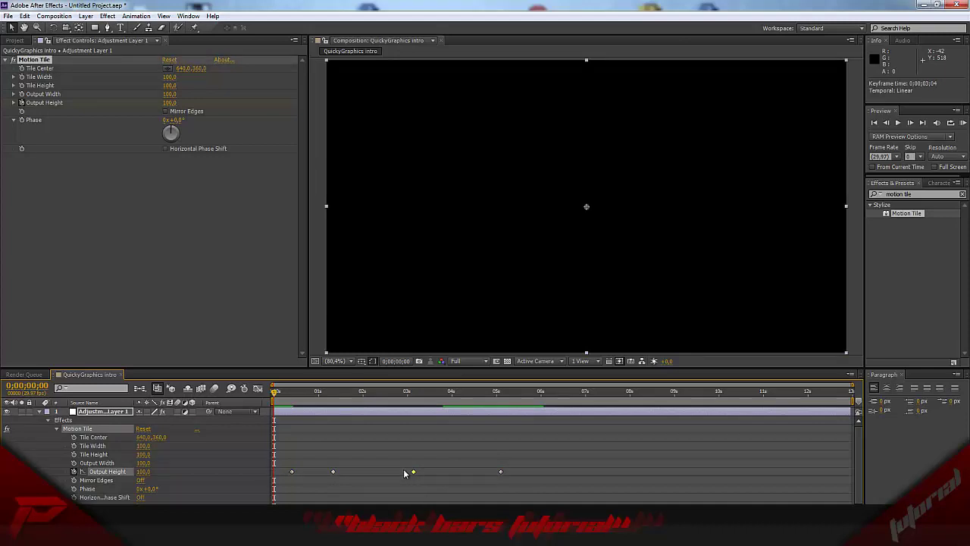
pyautogui.moveTo(413, 472); pyautogui.dragTo(384, 471)
pyautogui.moveTo(501, 472); pyautogui.dragTo(444, 471)
# - Set the last Output Height keyframe, at 3;25, to 75
pyautogui.click(39, 412)
pyautogui.click(163, 467)
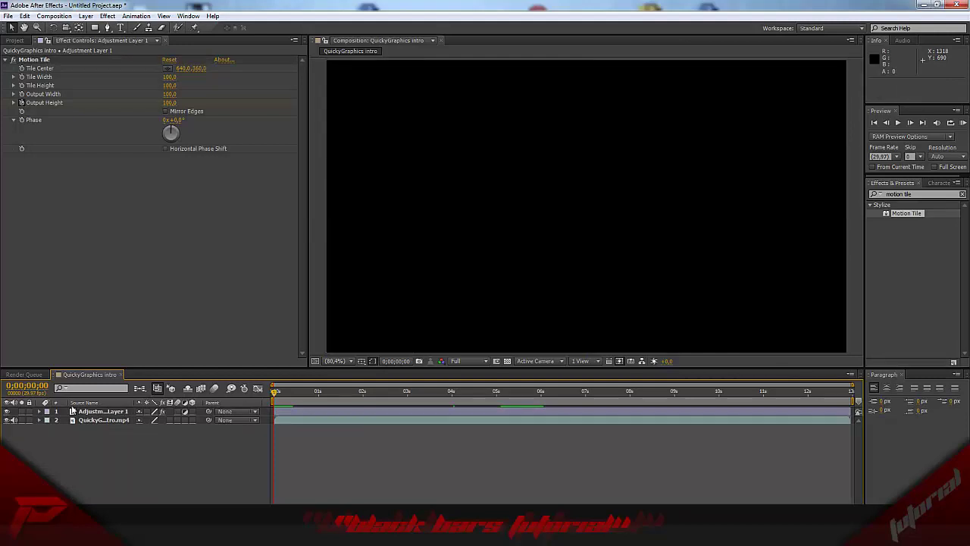
pyautogui.click(39, 411)
pyautogui.click(445, 391)
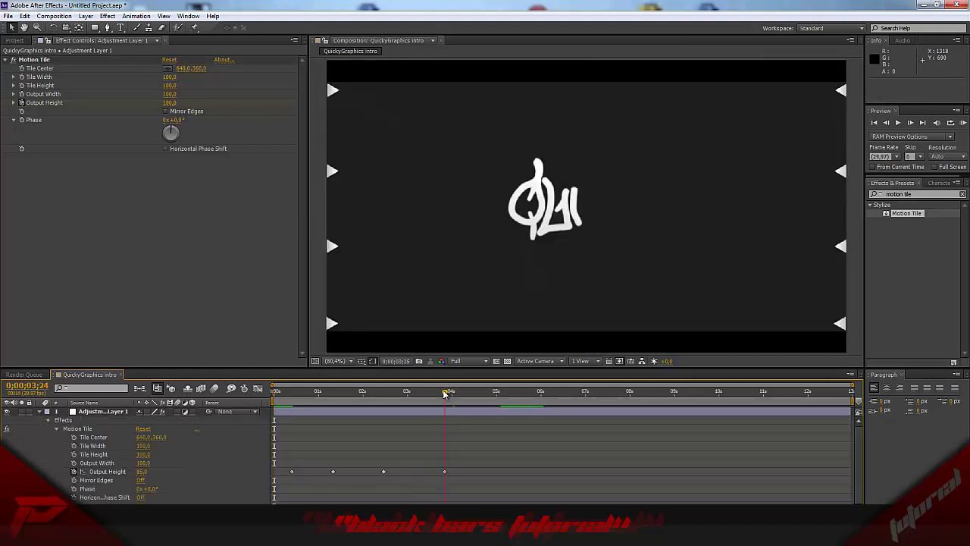
pyautogui.click(169, 102)
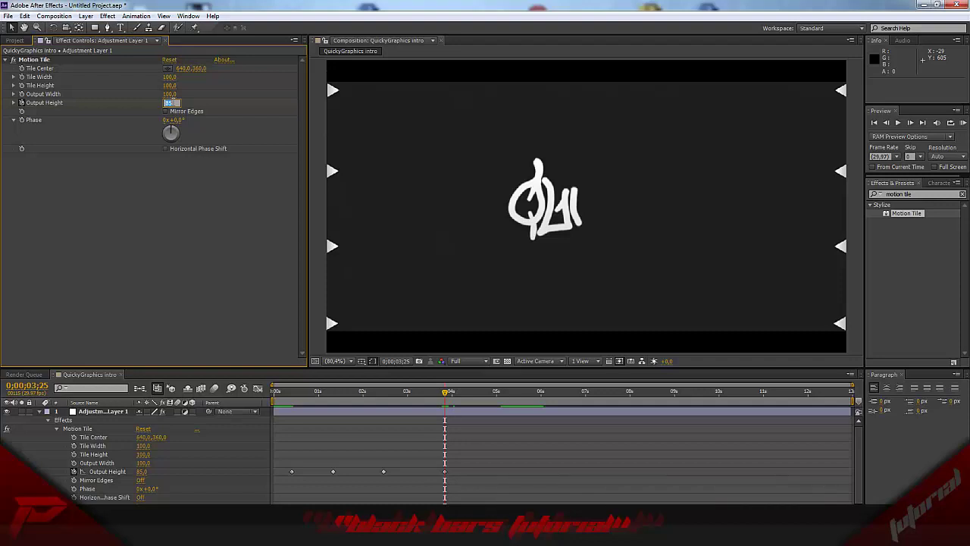
pyautogui.write('75')
pyautogui.press('Return')
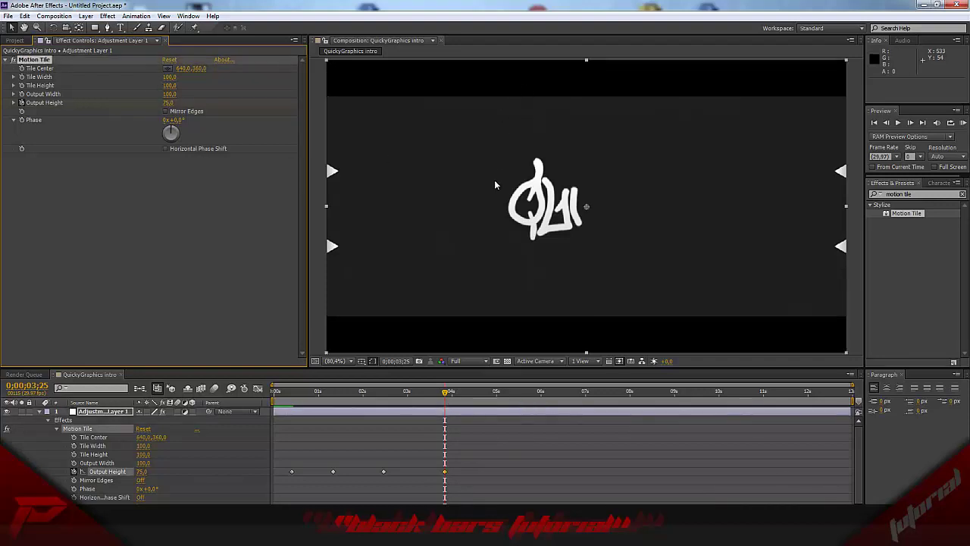
# - Change the final Output Height keyframe to 55 and RAM-preview the thicker letterbox bars
pyautogui.click(168, 102)
pyautogui.write('55')
pyautogui.press('Return')
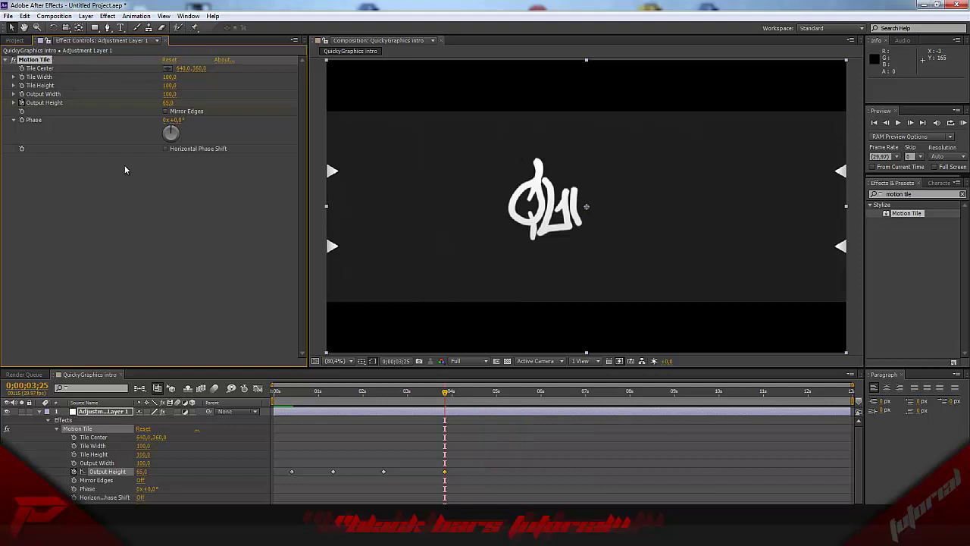
pyautogui.click(38, 411)
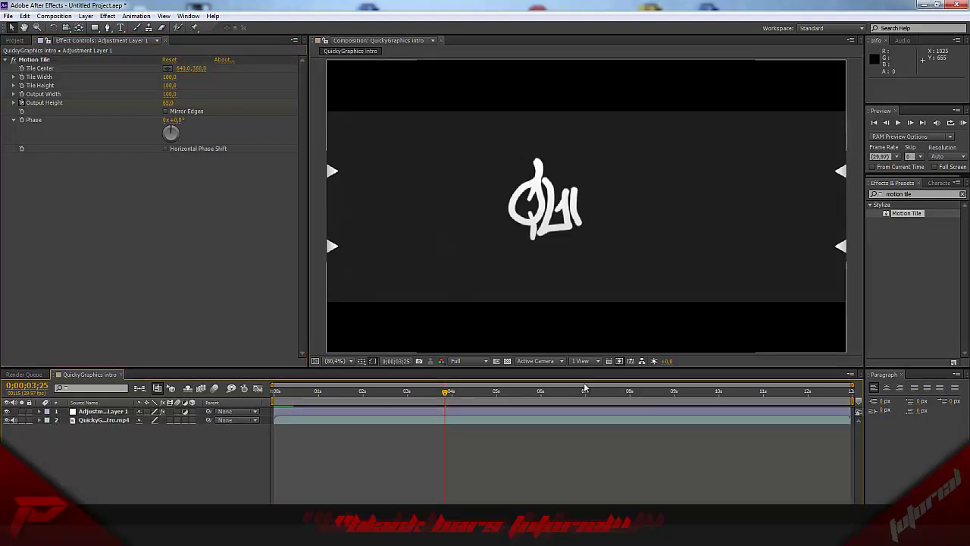
pyautogui.click(962, 124)
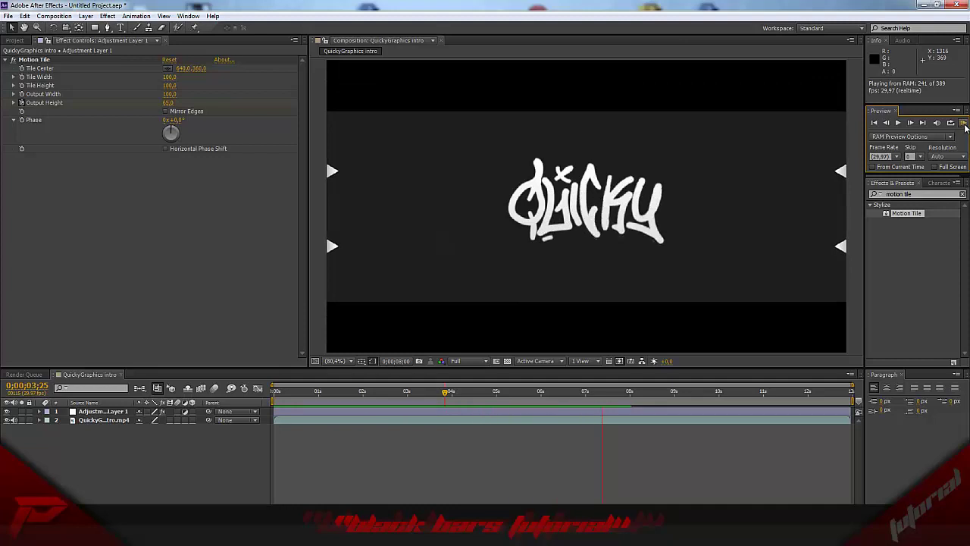
pyautogui.click(965, 128)
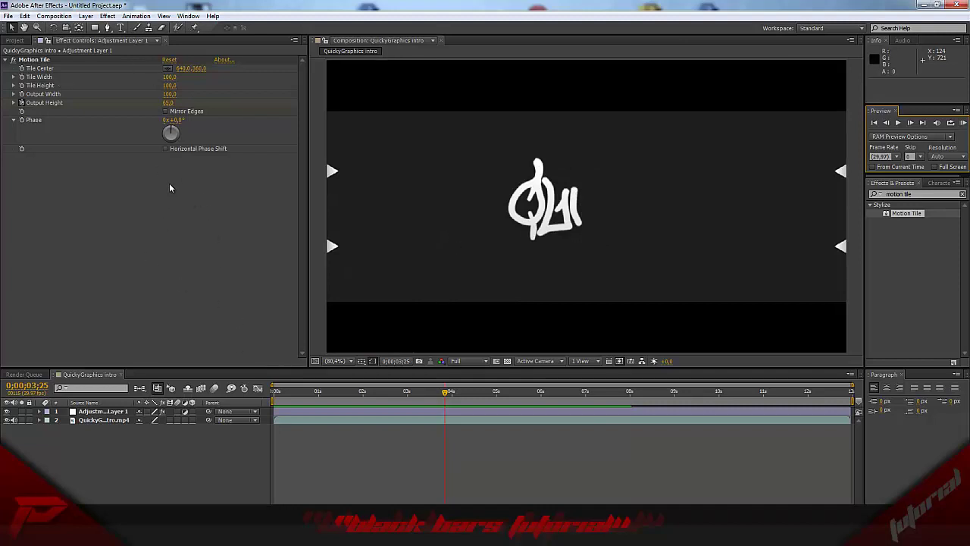
pyautogui.click(176, 453)
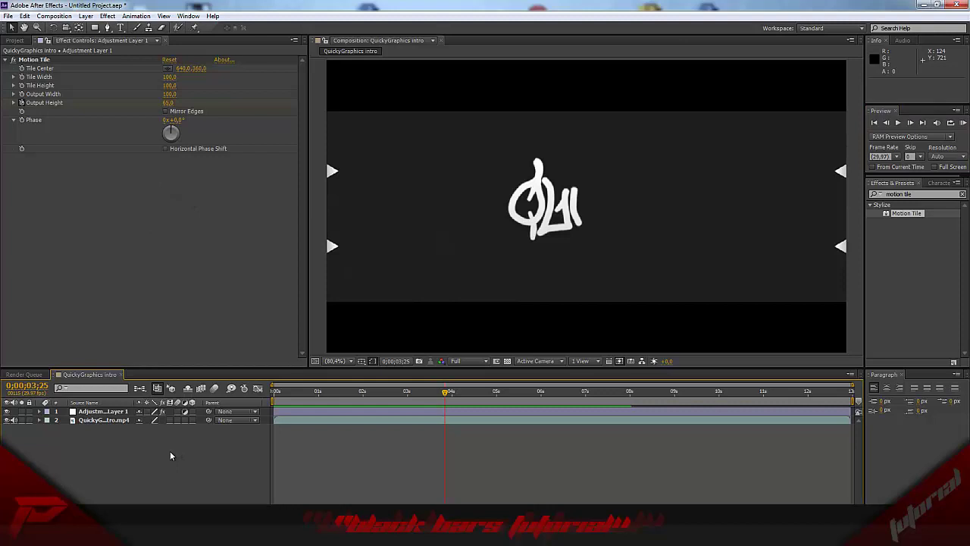